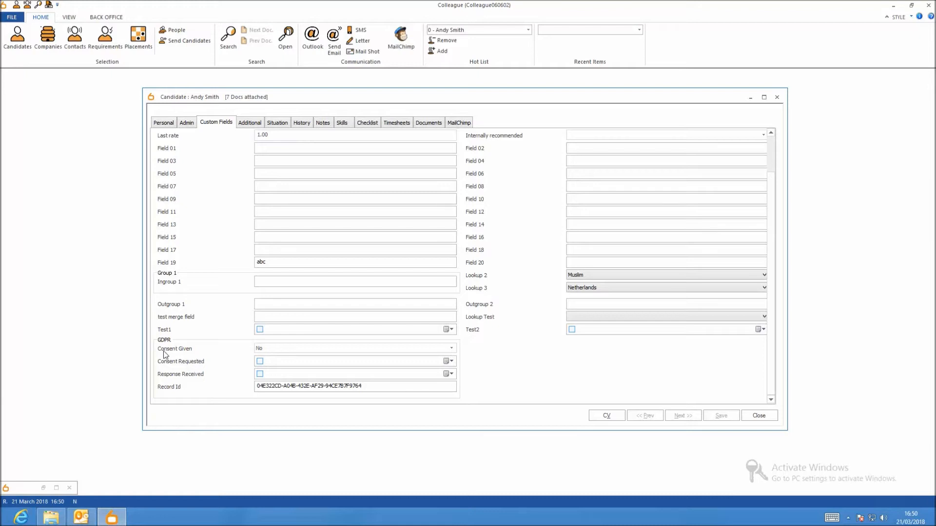
- Examine the Consent Given and Record Id fields in the GDPR group of the candidate's custom fields
left_click(274, 351)
left_click(282, 350)
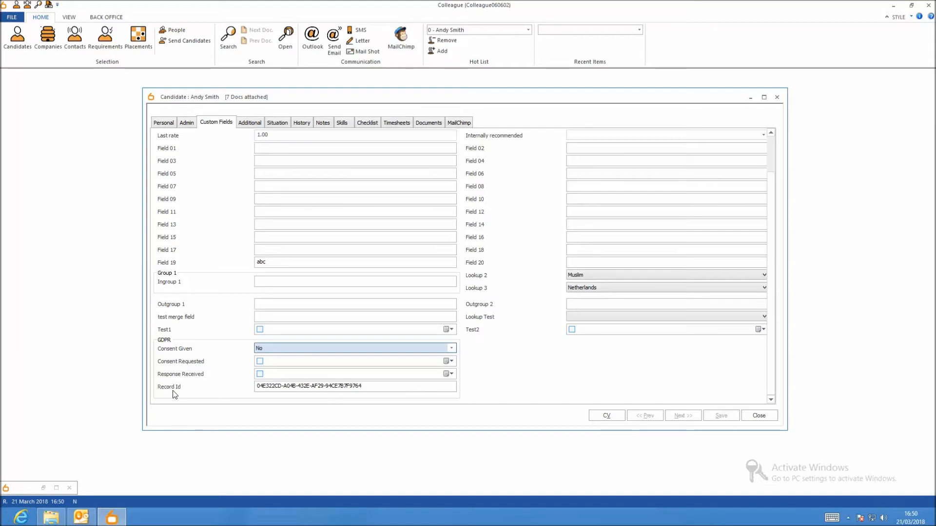
left_click_drag(374, 389, 229, 388)
left_click(369, 388)
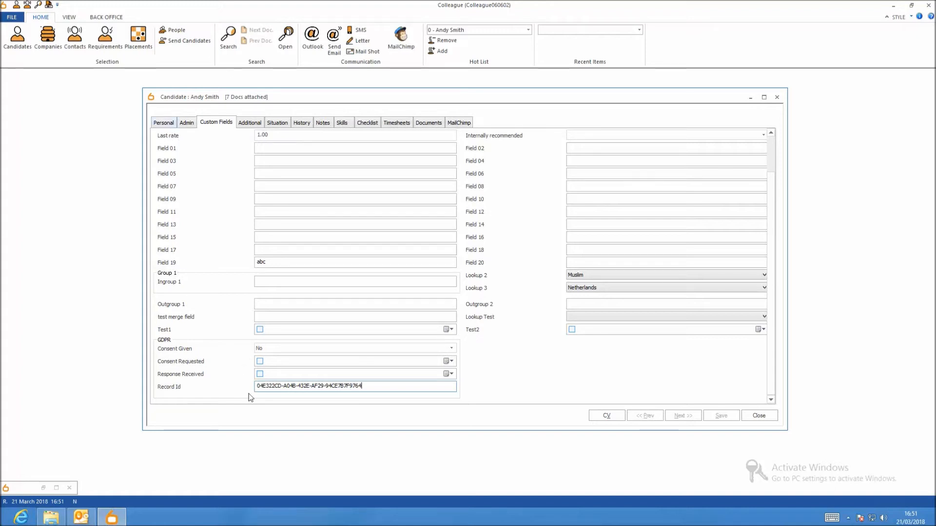
- Start a new email to all of the candidate's email addresses from their personal details
left_click(168, 125)
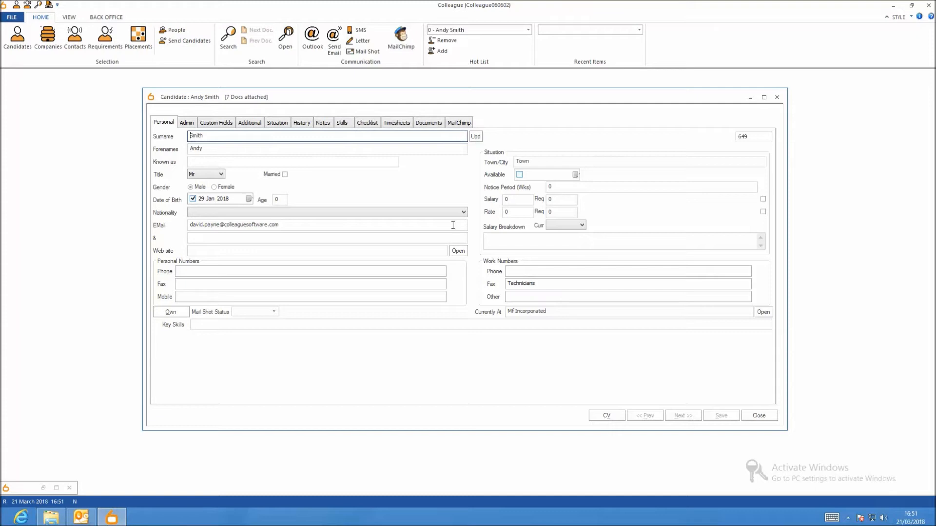
left_click(334, 52)
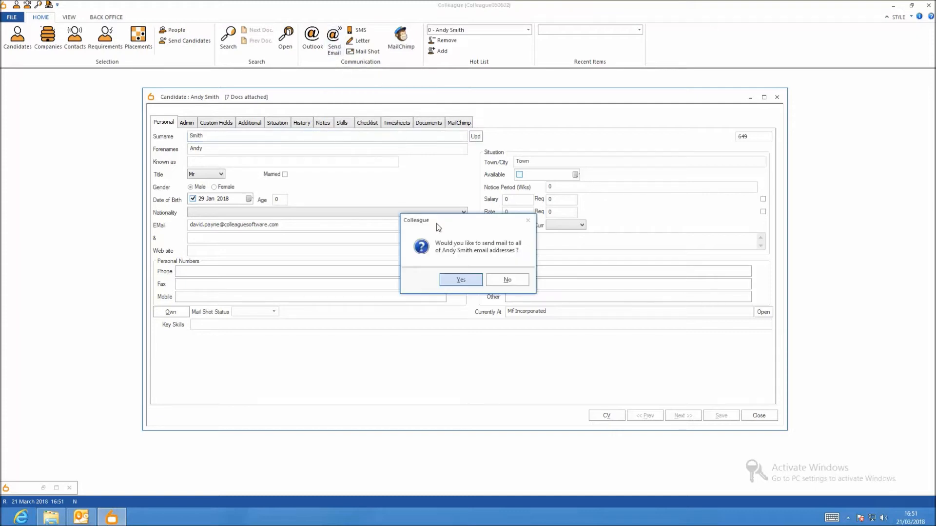
left_click(458, 279)
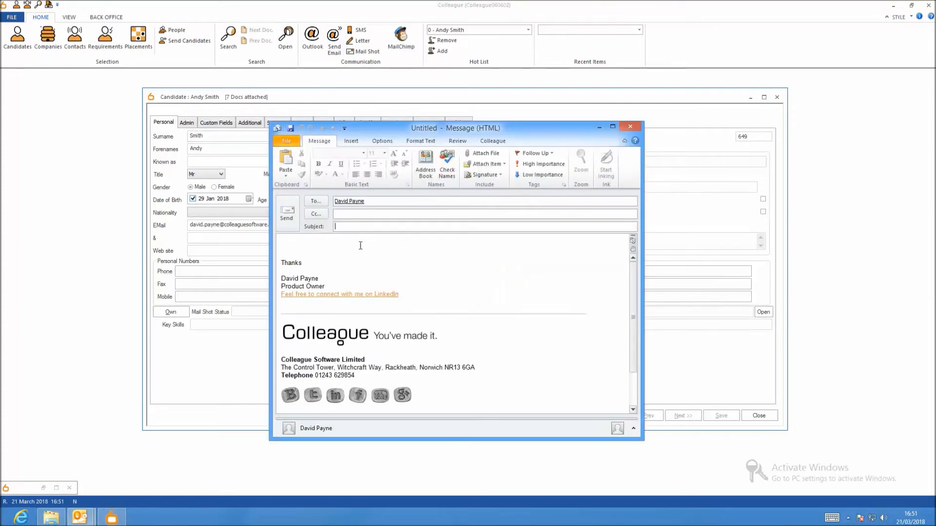
- Insert the Candidate GDPR Request template at the start of the message body and review its consent wording
left_click(350, 243)
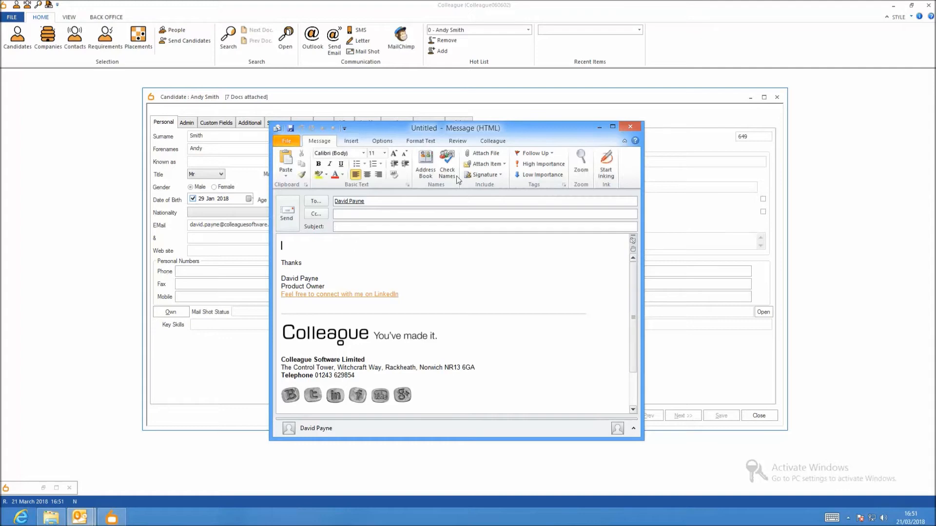
left_click(493, 141)
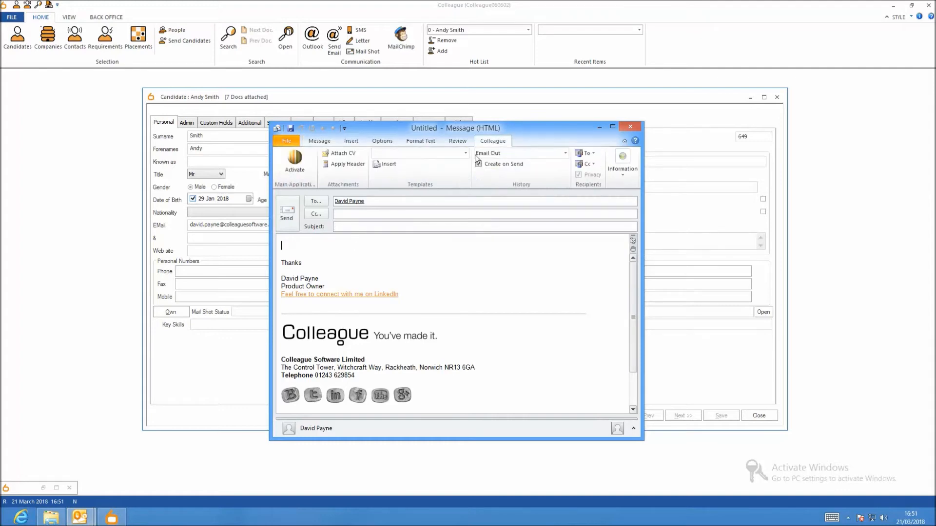
left_click(449, 155)
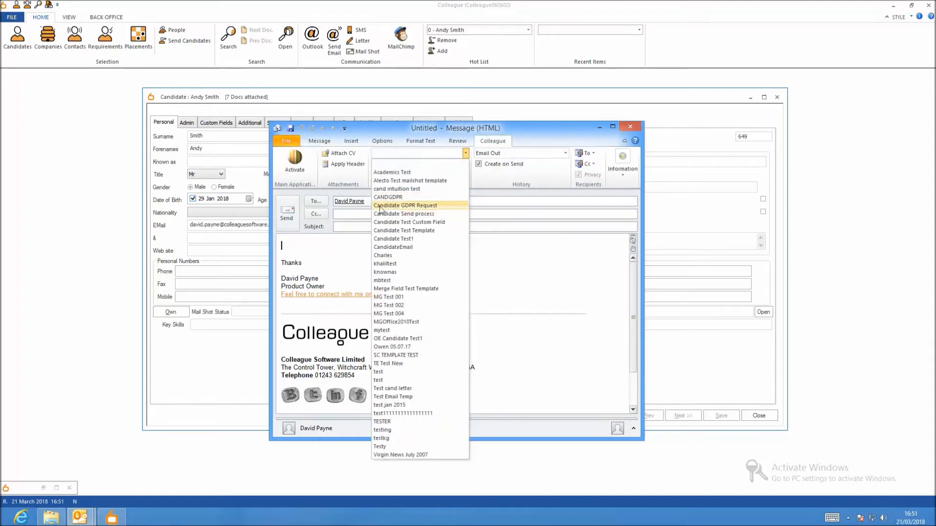
left_click(412, 206)
left_click(387, 165)
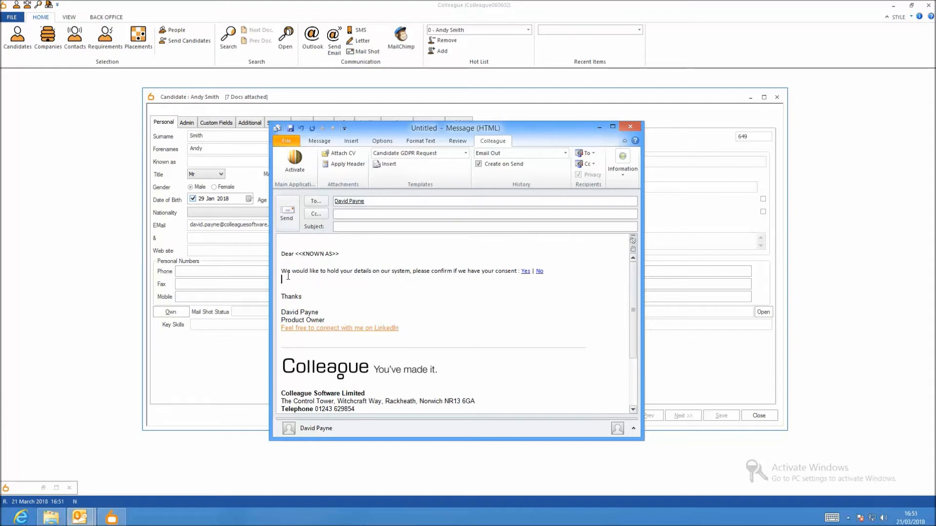
left_click_drag(283, 271, 518, 274)
left_click(496, 272)
- Give the consent email the subject "GDPR"
left_click(363, 230)
type("GDPR")
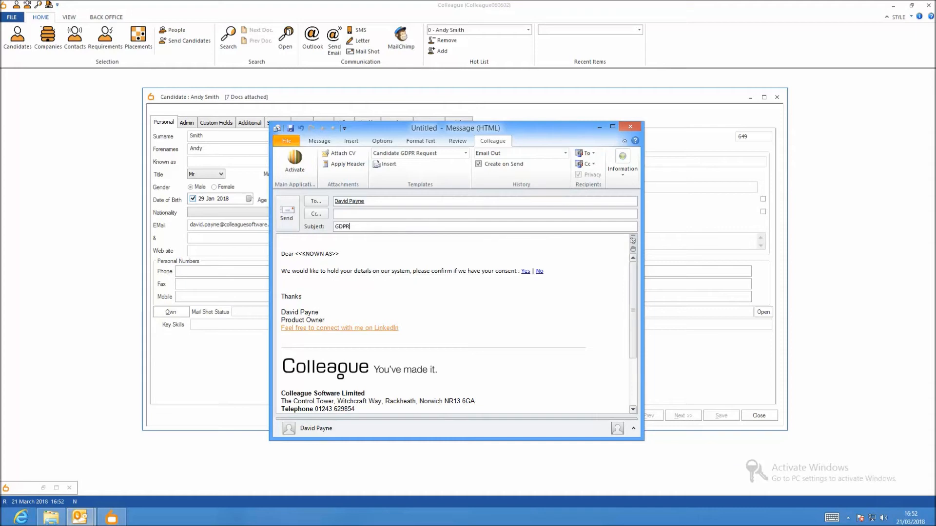
left_click(365, 242)
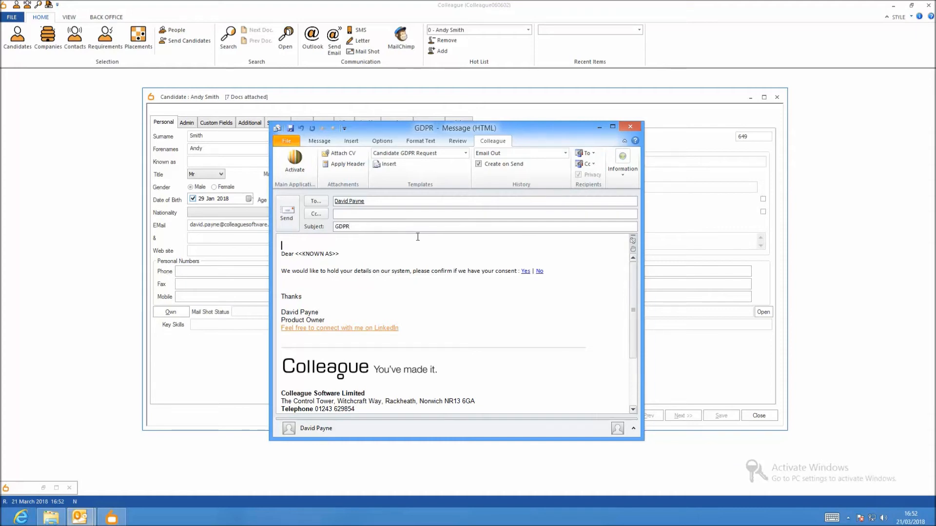
- Set the email's history code to Consent Requested and send the message
left_click(520, 154)
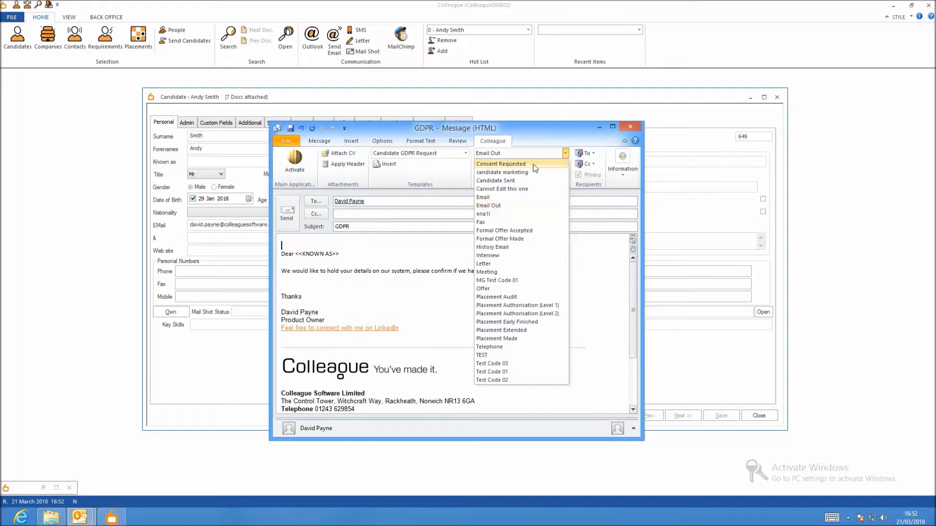
left_click(508, 165)
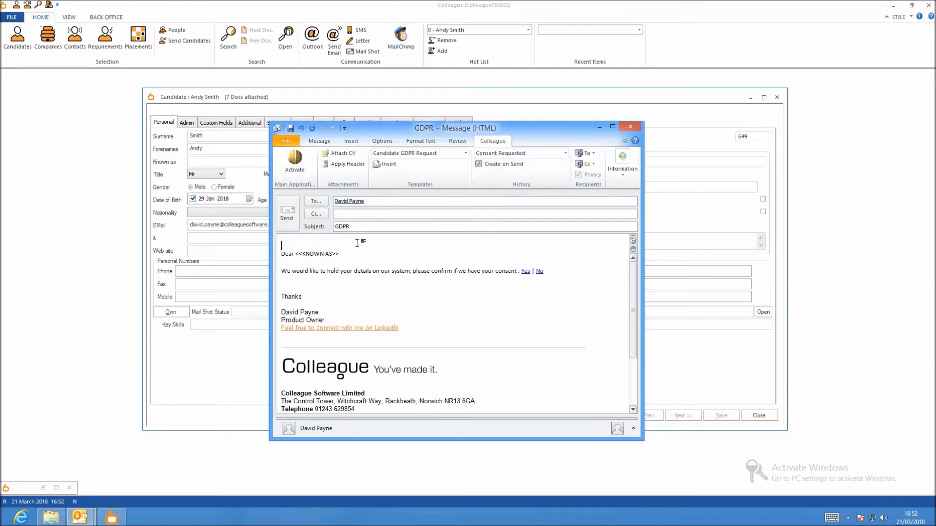
left_click(354, 287)
left_click(286, 212)
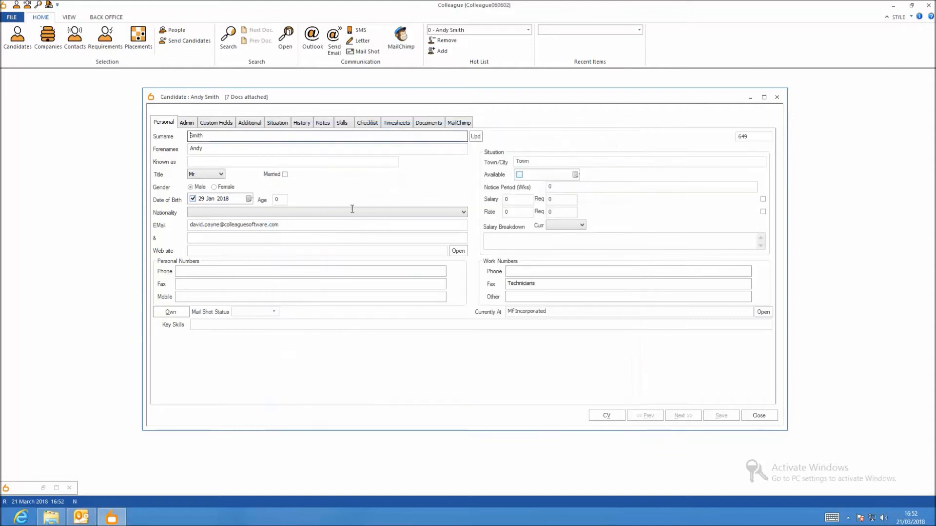
- Reopen the candidate's record from the hot list, check the Consent Requested date in the custom fields, and close the record
left_click(765, 420)
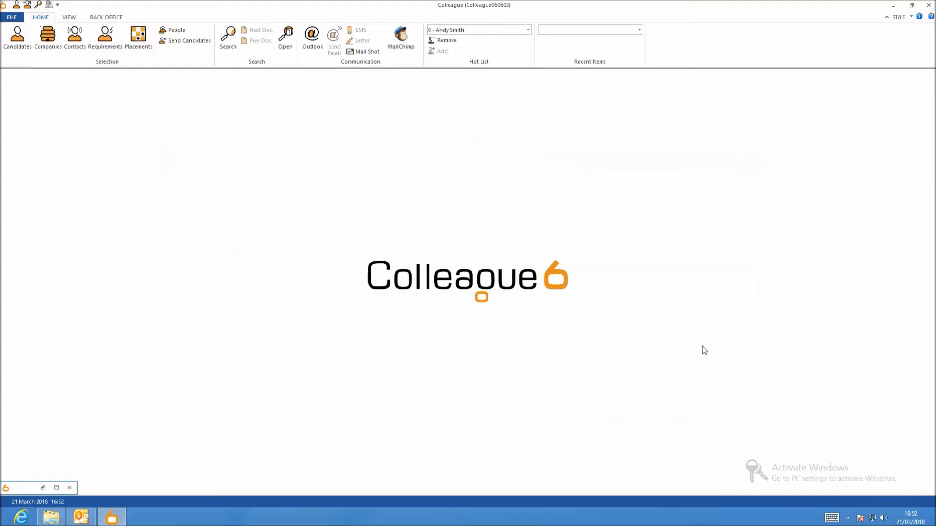
left_click(475, 32)
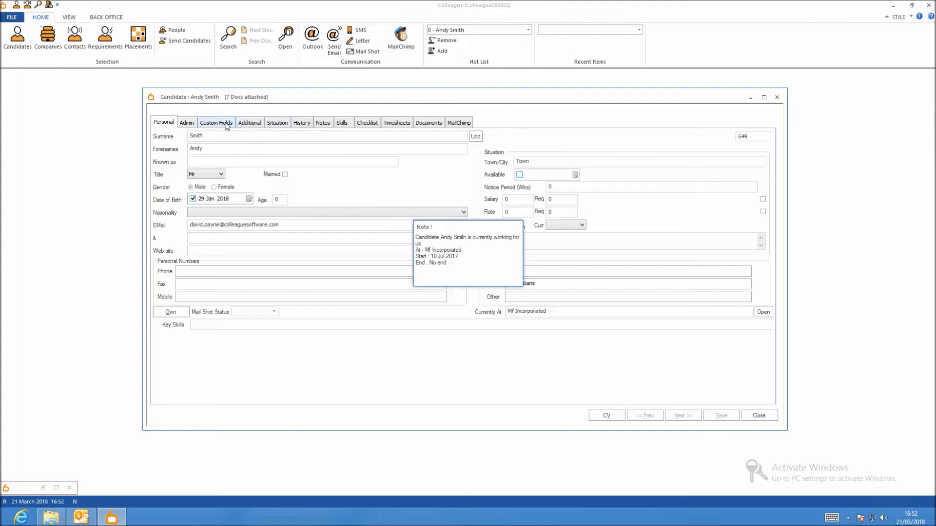
left_click(227, 126)
scroll(519, 334, "down", 3)
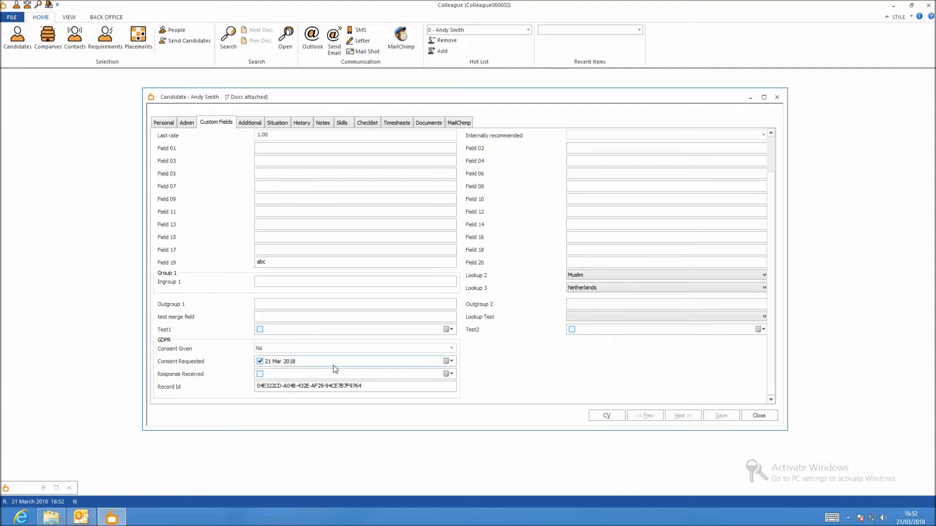
left_click(758, 416)
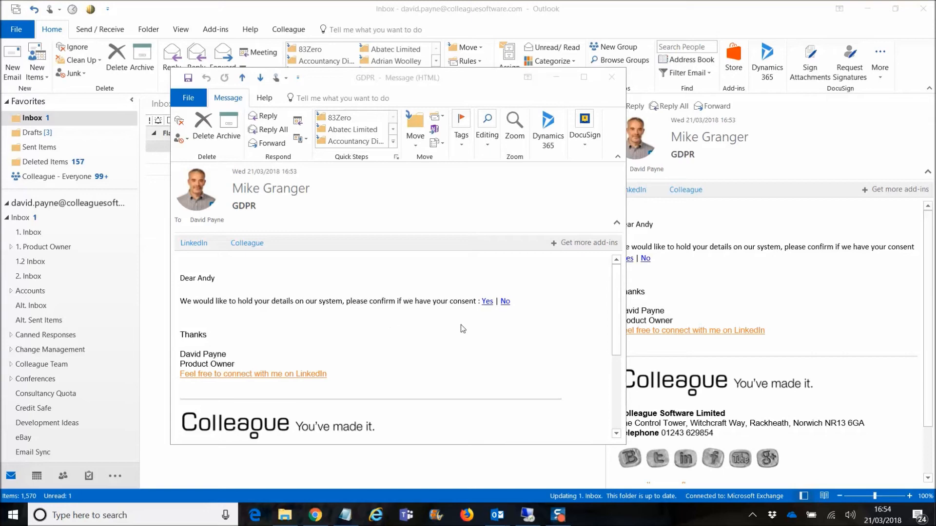
- In the received GDPR email in Outlook, give consent through the Yes link, read the web page that opens, and minimise the browser
left_click(492, 313)
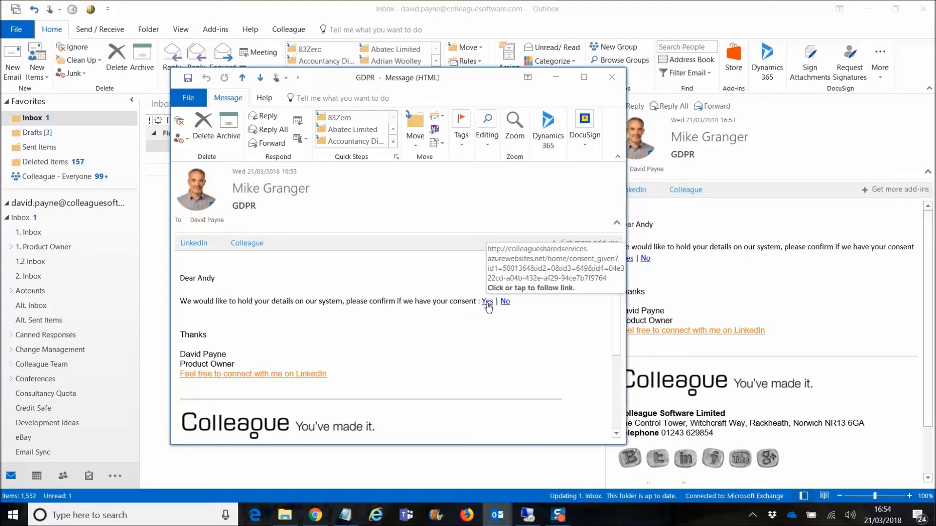
left_click(488, 303)
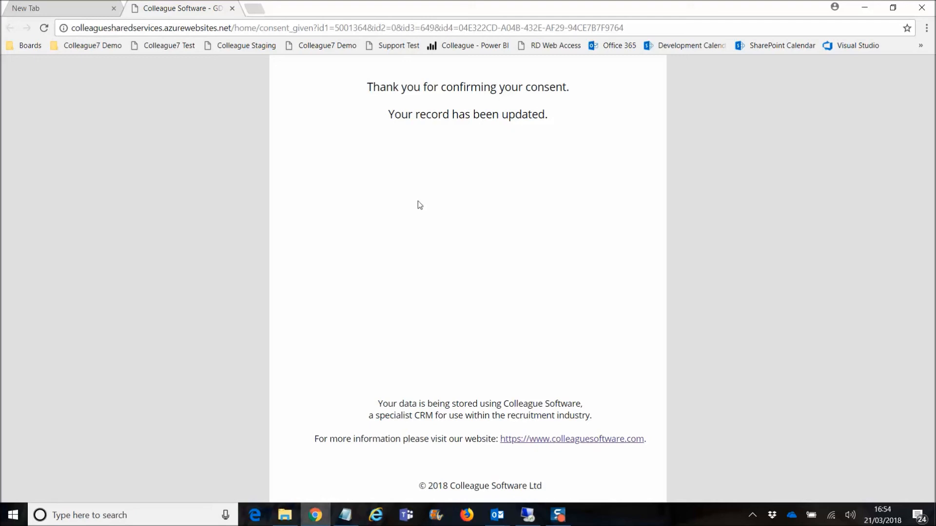
left_click_drag(373, 81, 552, 127)
left_click(554, 125)
left_click(865, 8)
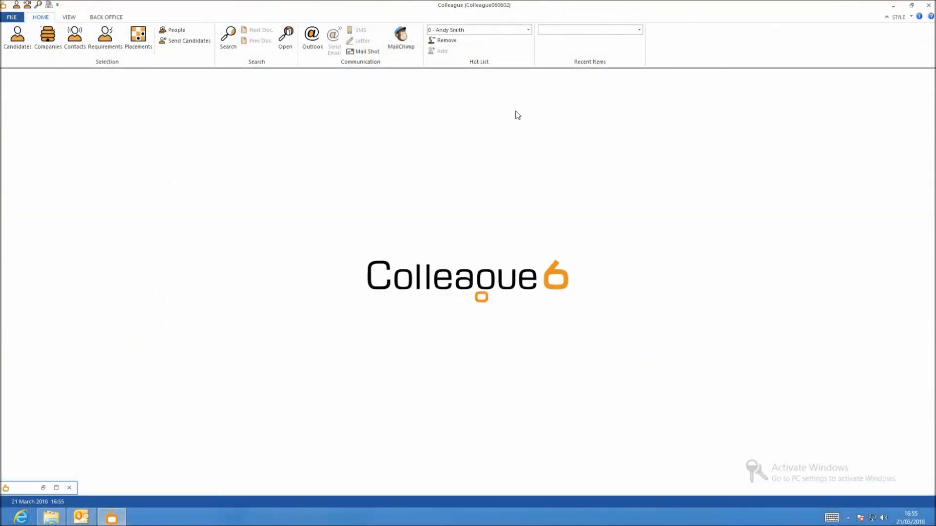
- Open the candidate from the hot list in Colleague and check Consent Given and Response Received in the custom fields
left_click(479, 31)
left_click(472, 44)
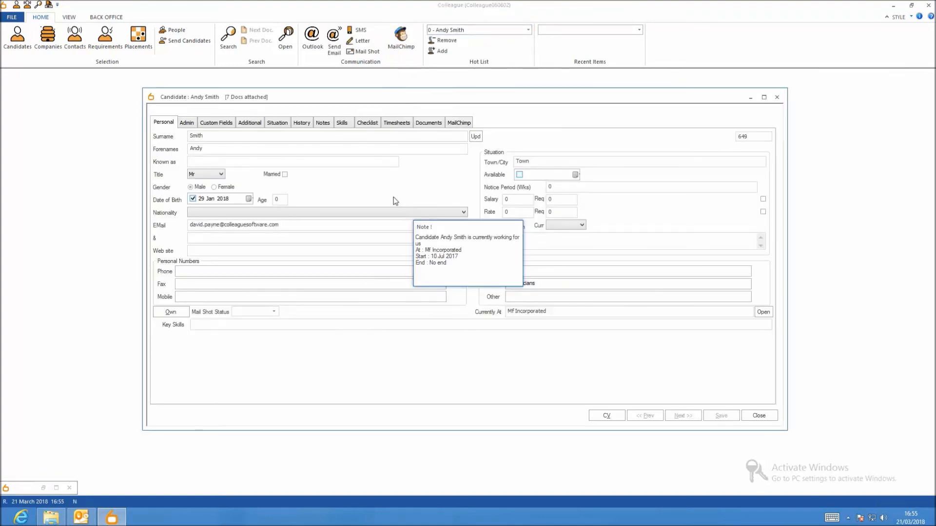
left_click(226, 124)
scroll(497, 346, "down", 3)
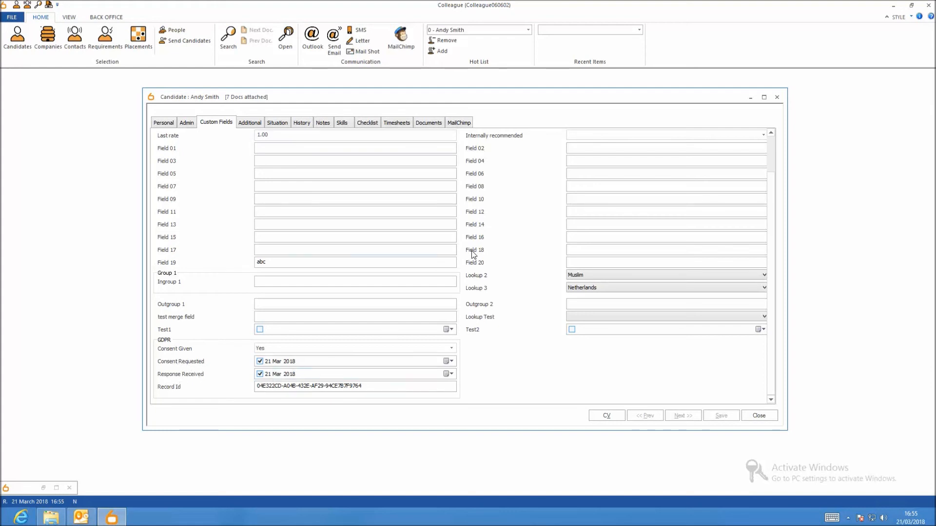
scroll(475, 255, "up", 3)
- Review the consent and email entries in the candidate's history, including the latest Consent Requested and Consent Received records
left_click(302, 122)
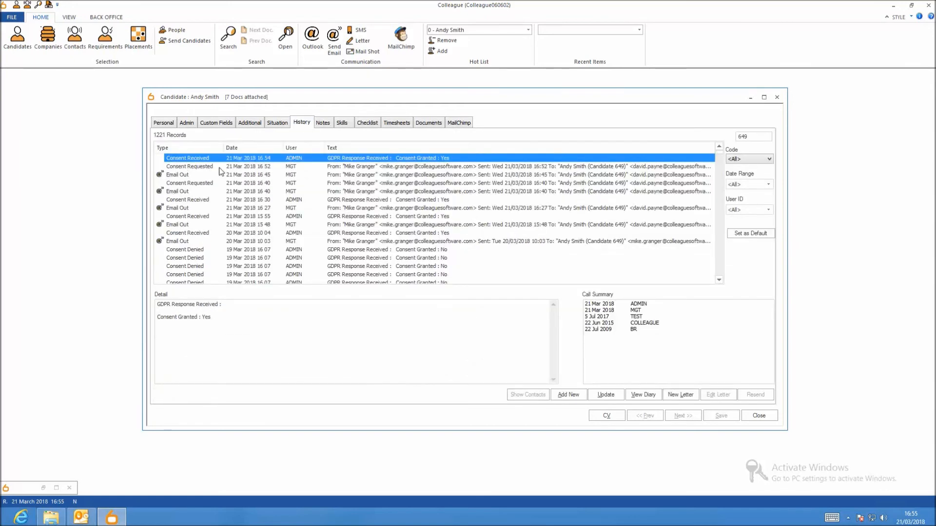
left_click(203, 240)
left_click(205, 218)
left_click(207, 200)
left_click(205, 161)
left_click(179, 167)
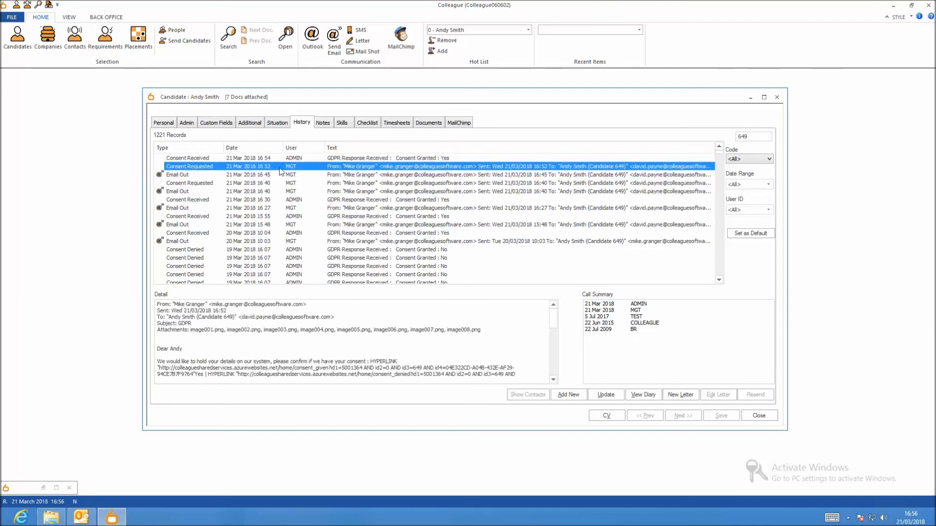
left_click(345, 158)
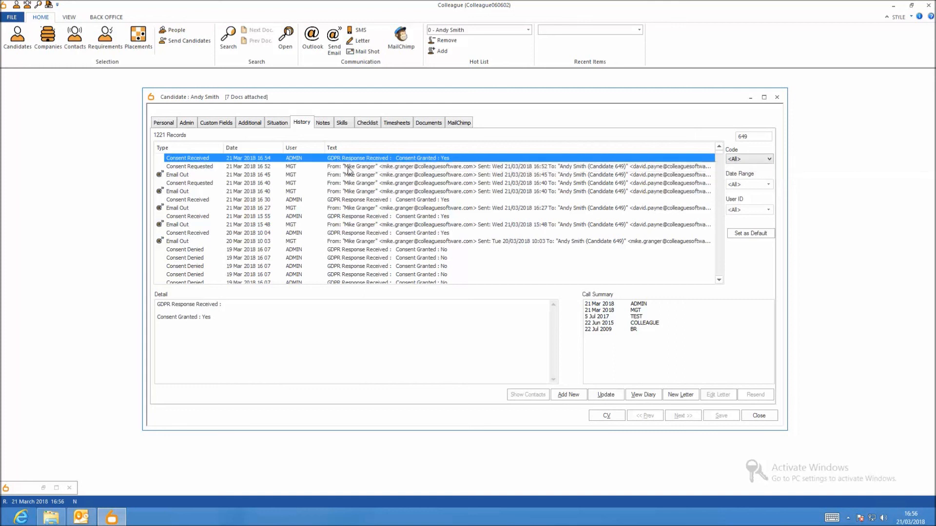
- Recheck the GDPR group in the candidate's custom fields, return to the personal details, and close the record
left_click(218, 123)
scroll(222, 323, "down", 3)
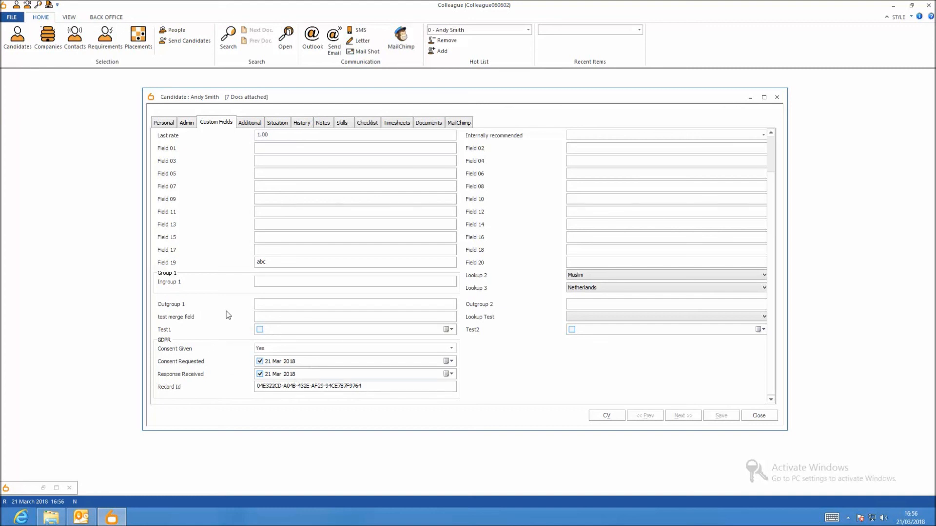
scroll(217, 273, "up", 3)
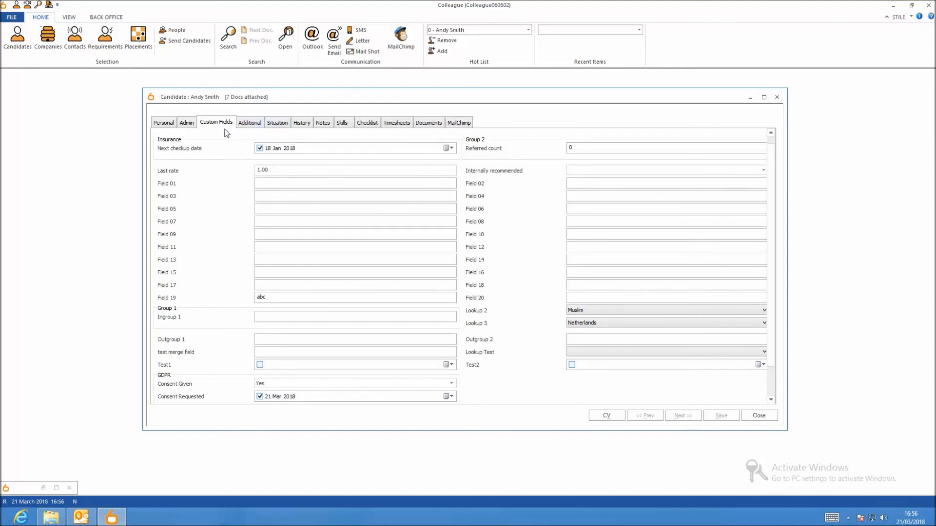
left_click(170, 123)
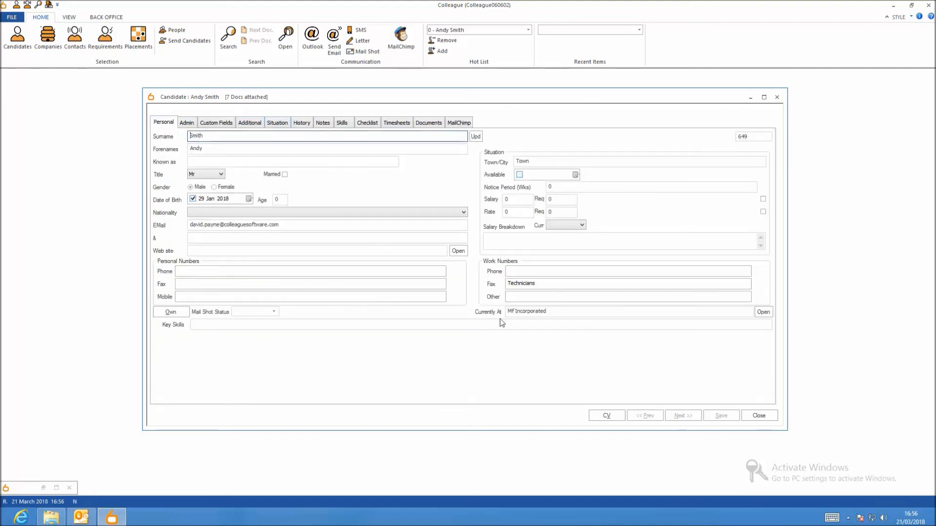
left_click(759, 416)
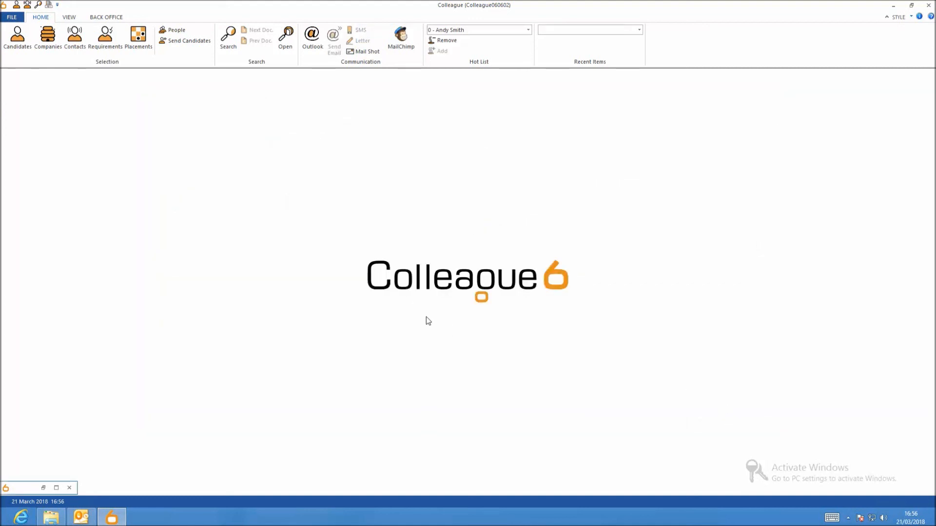